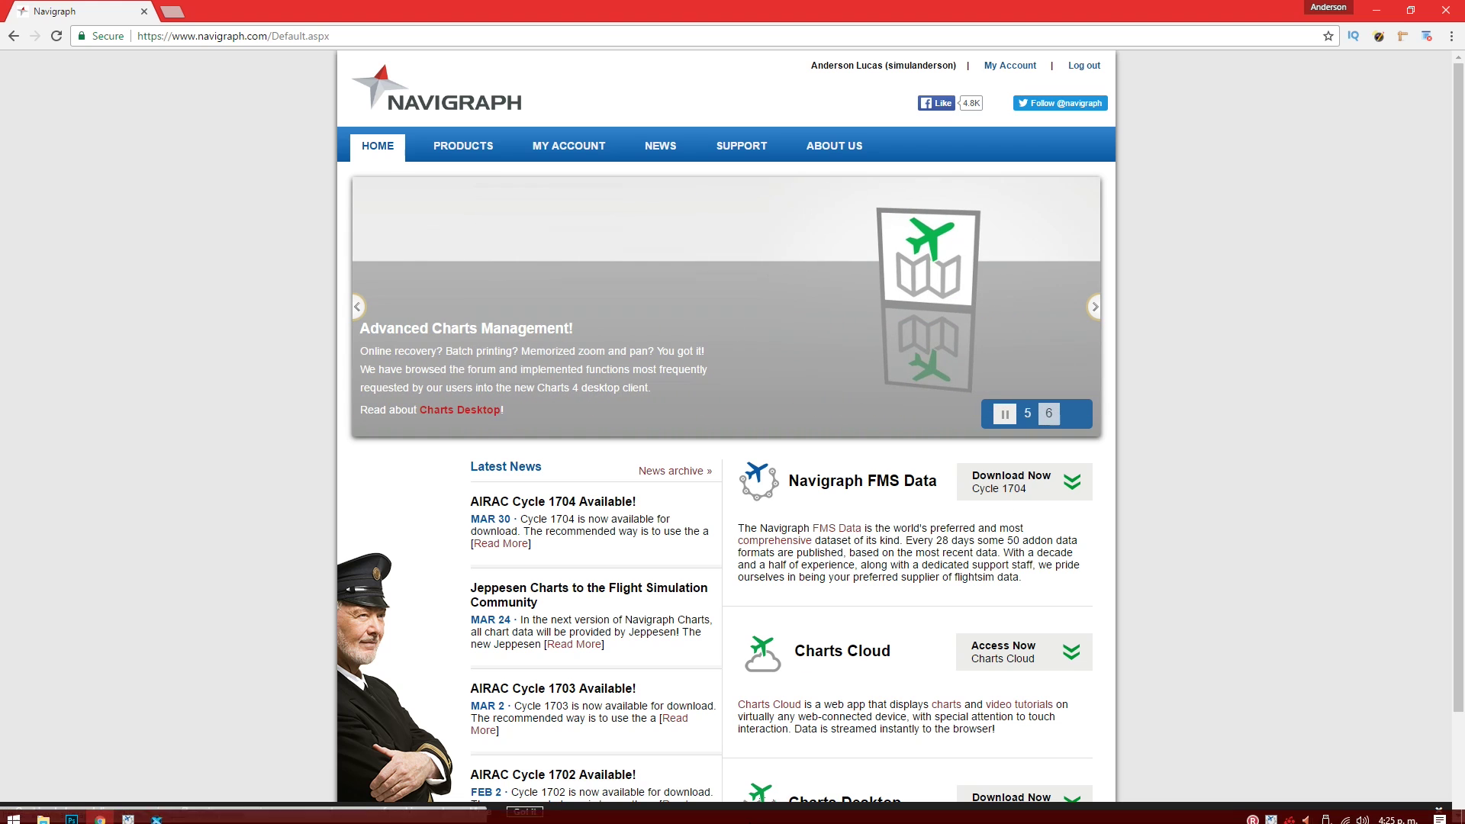
# - Switch to the Navigraph FMS Data Manager and look over the addon list with its update, backup and restore options
pyautogui.click(133, 813)
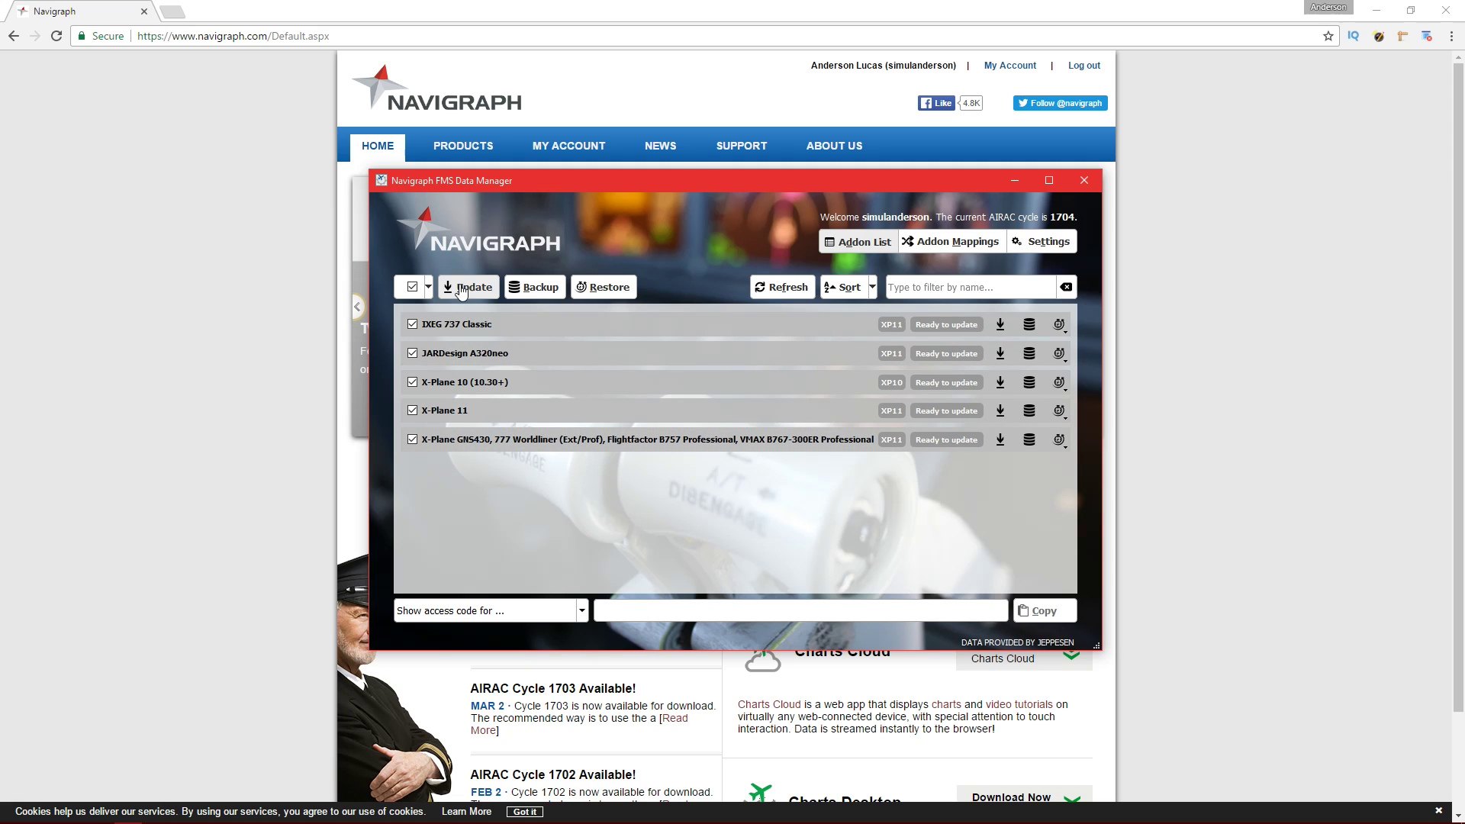
pyautogui.click(605, 286)
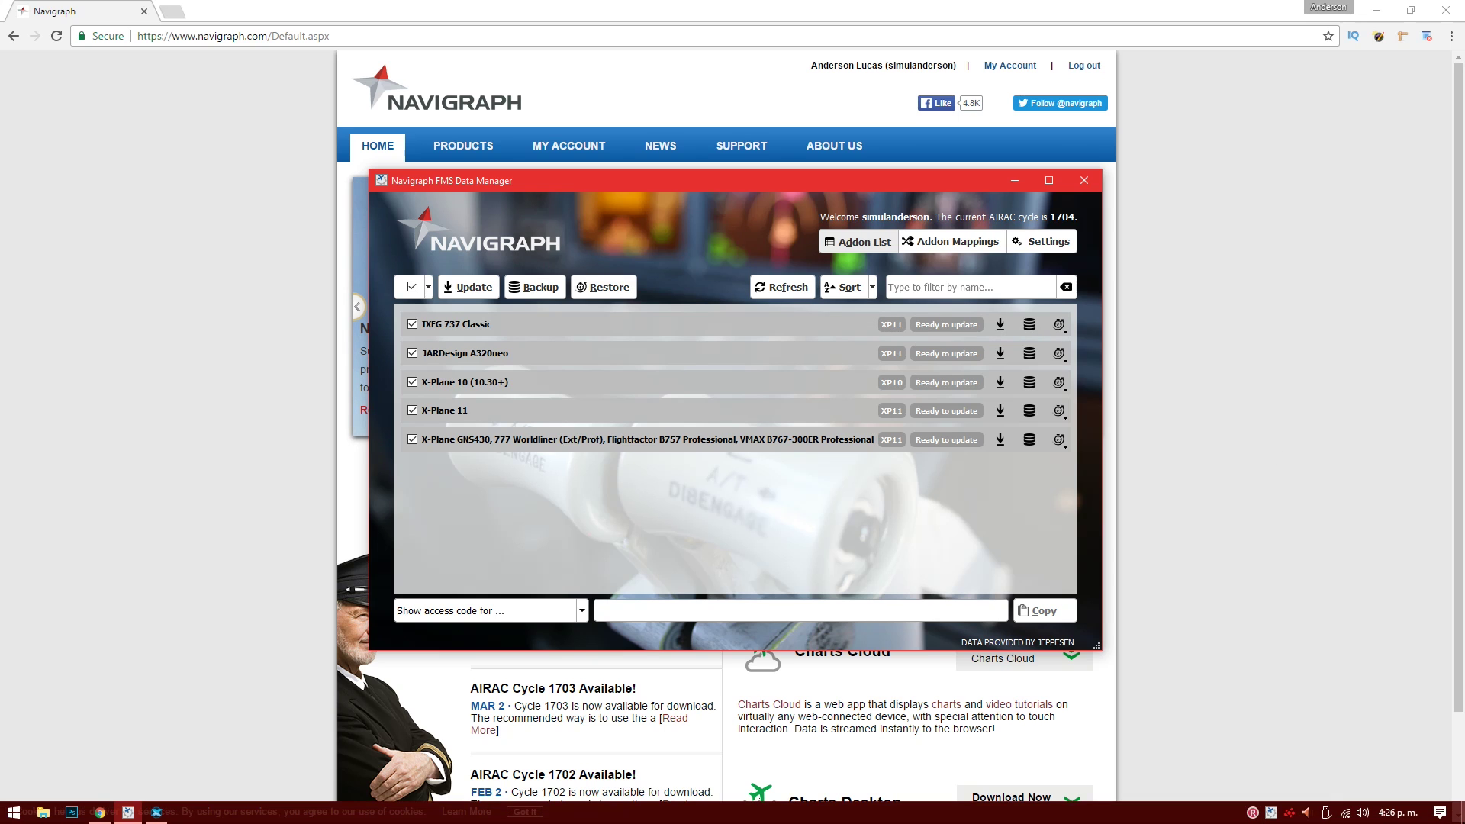
# - Show the desktop, open the Navigraph AIRAC Cycle 1704 folder and reposition its window slightly
pyautogui.click(1461, 821)
pyautogui.click(1240, 201)
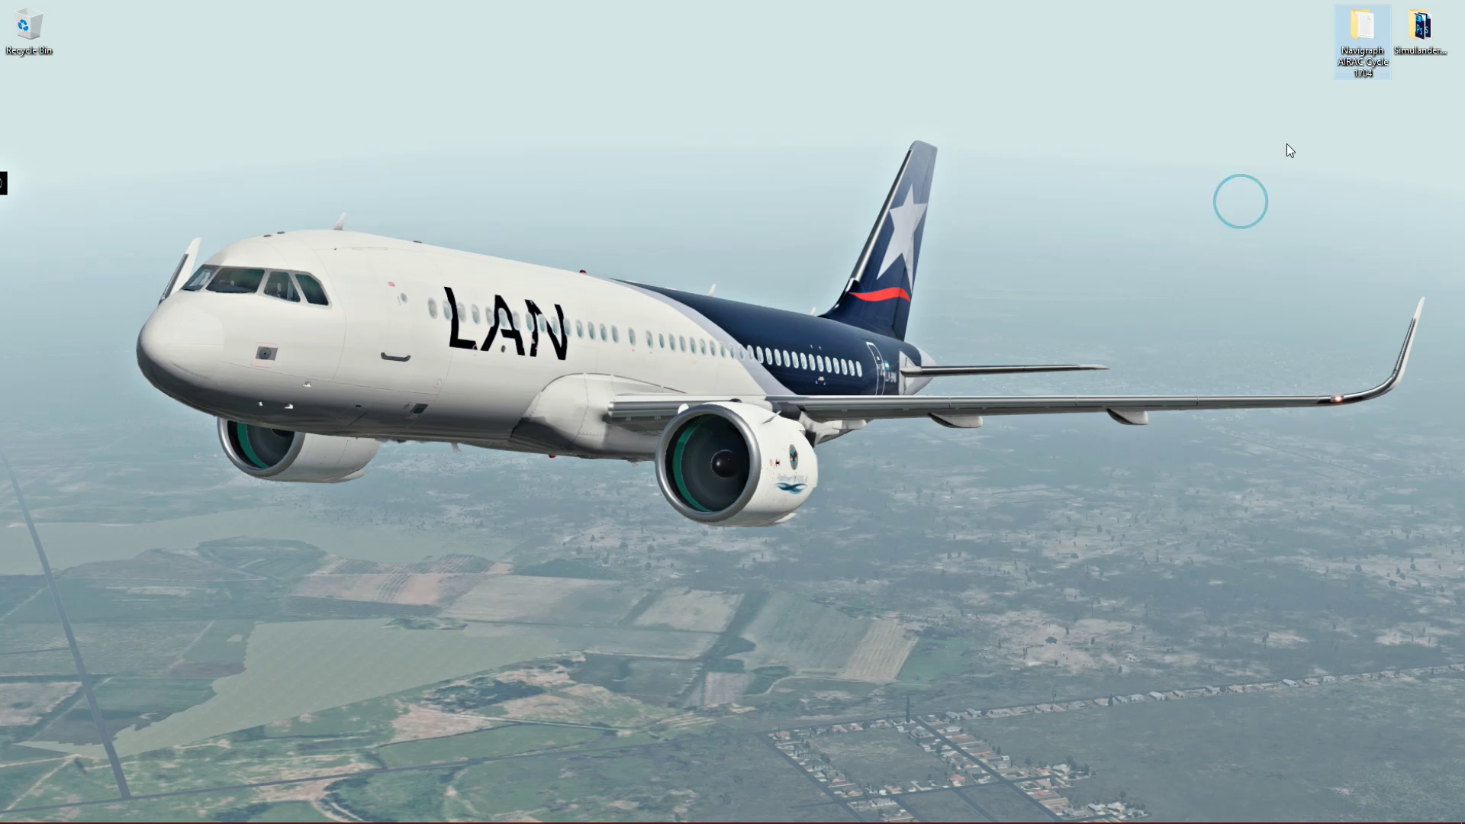
pyautogui.click(1366, 67)
pyautogui.doubleClick(1366, 67)
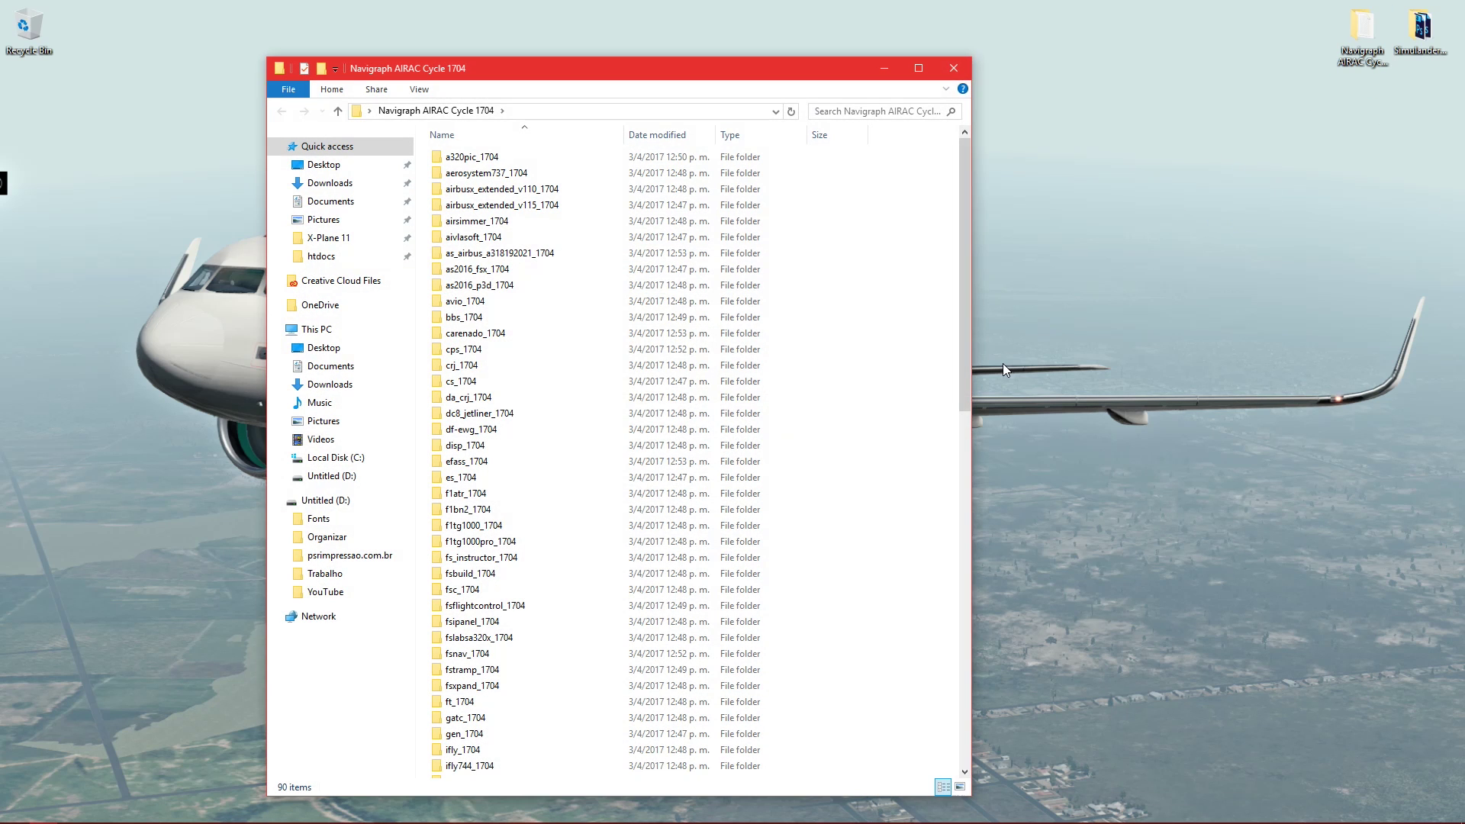
pyautogui.moveTo(515, 77); pyautogui.dragTo(526, 57)
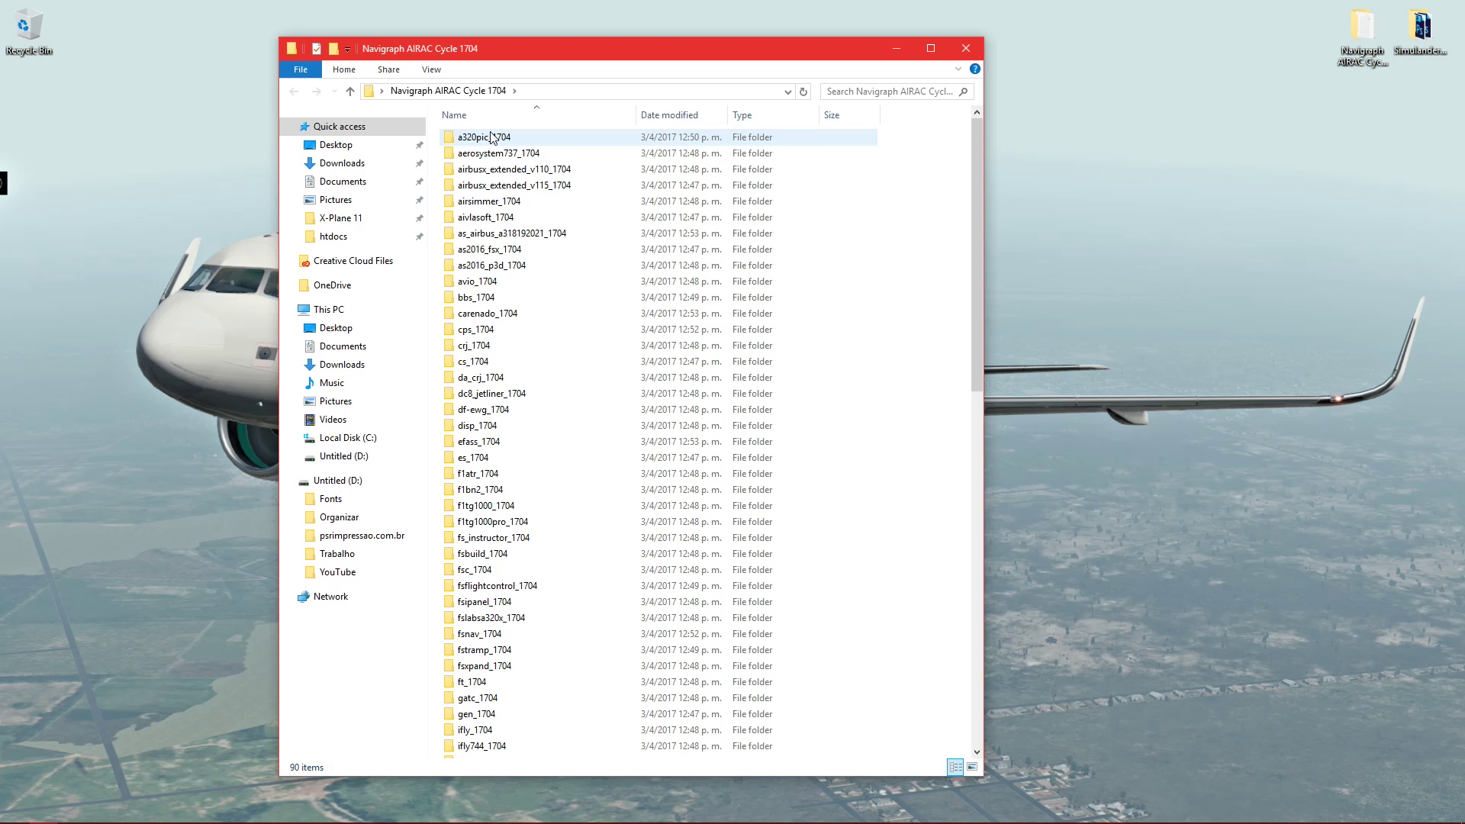
# - Find and select the xplane11_native_1704.zip archive at the end of the AIRAC folder's file list
pyautogui.moveTo(975, 192); pyautogui.dragTo(971, 448)
pyautogui.click(513, 336)
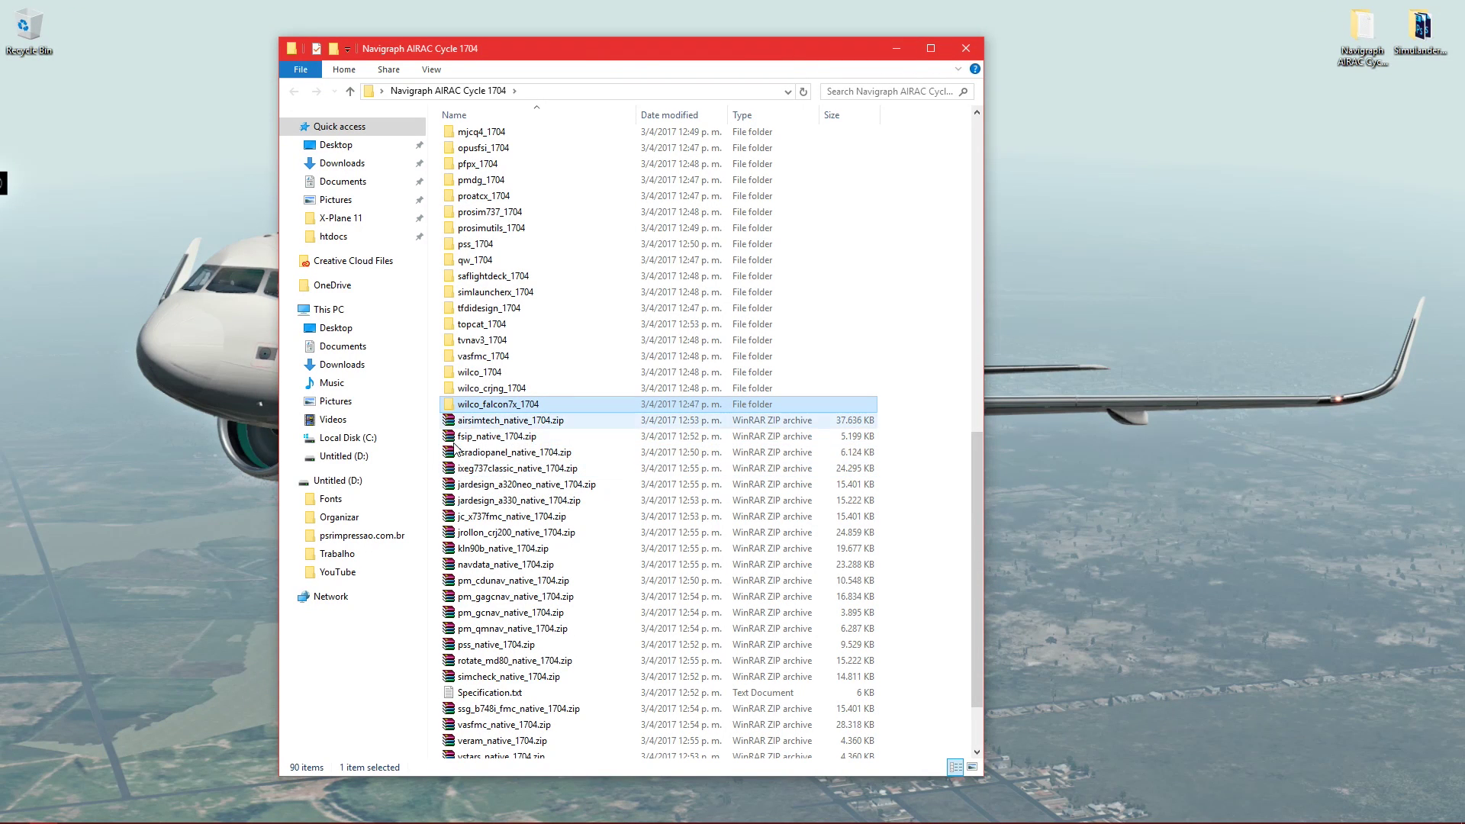
pyautogui.moveTo(969, 446); pyautogui.dragTo(963, 610)
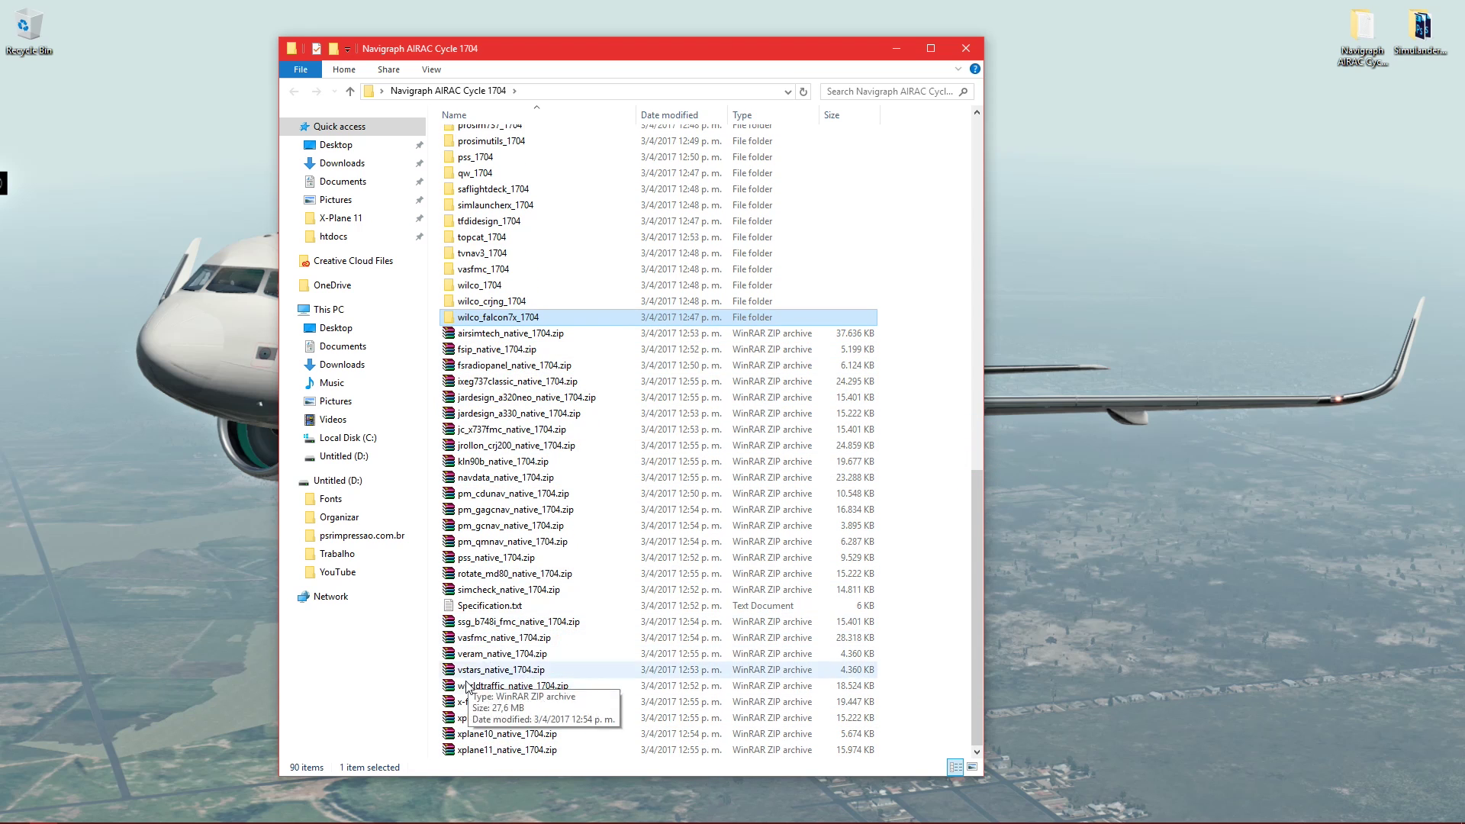
pyautogui.click(916, 409)
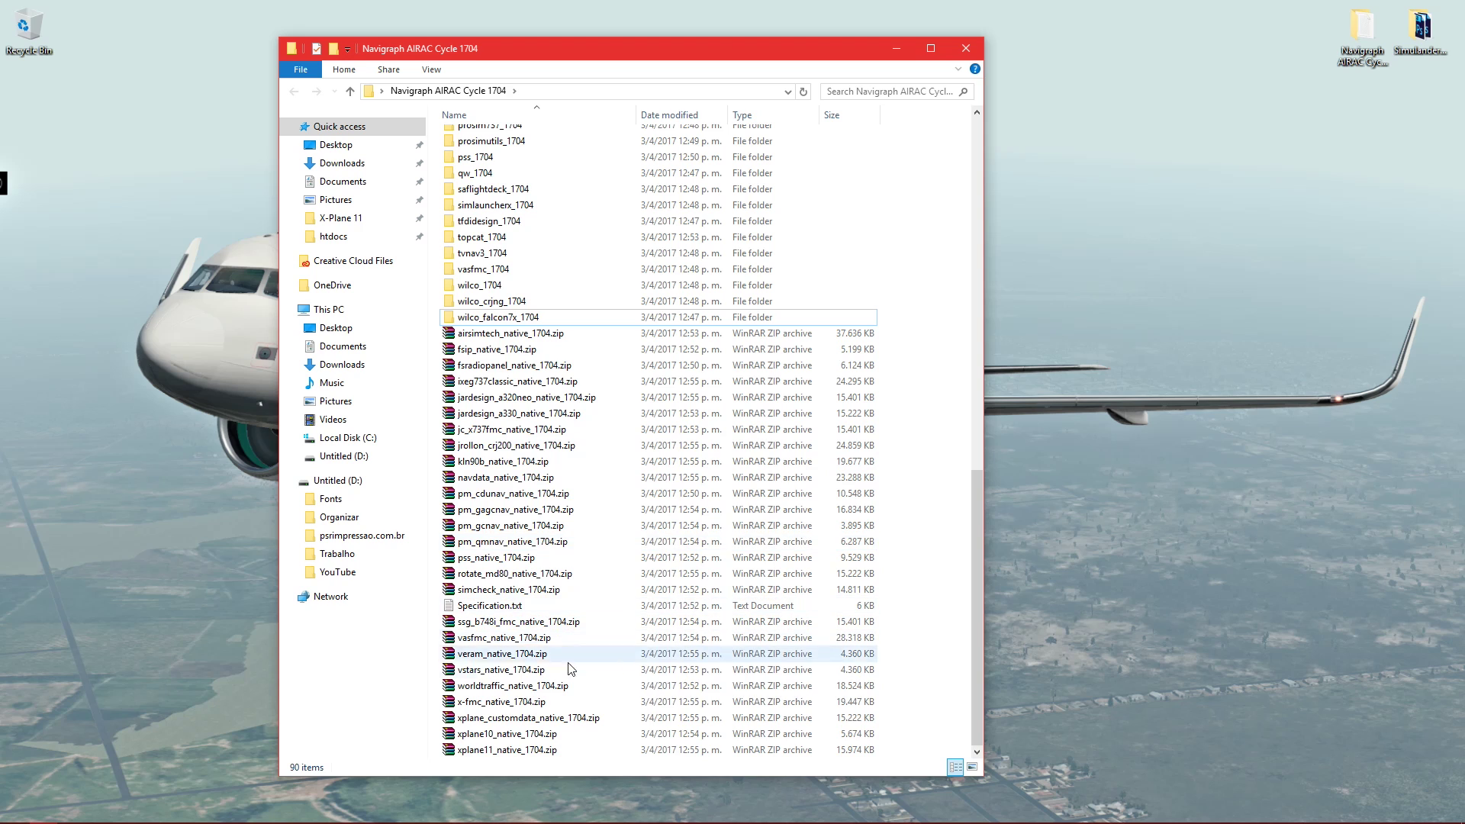
pyautogui.click(526, 751)
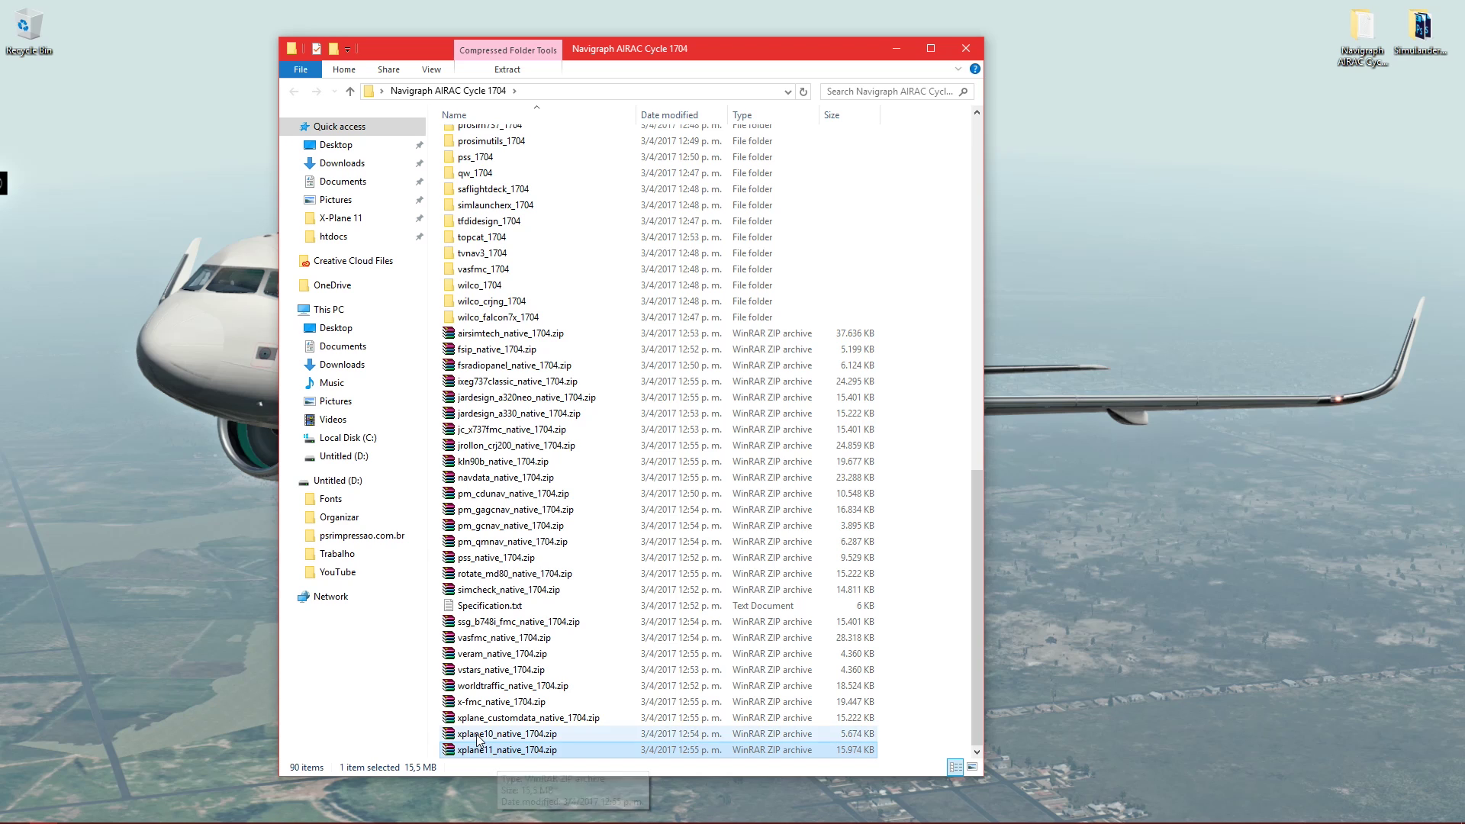
pyautogui.click(480, 750)
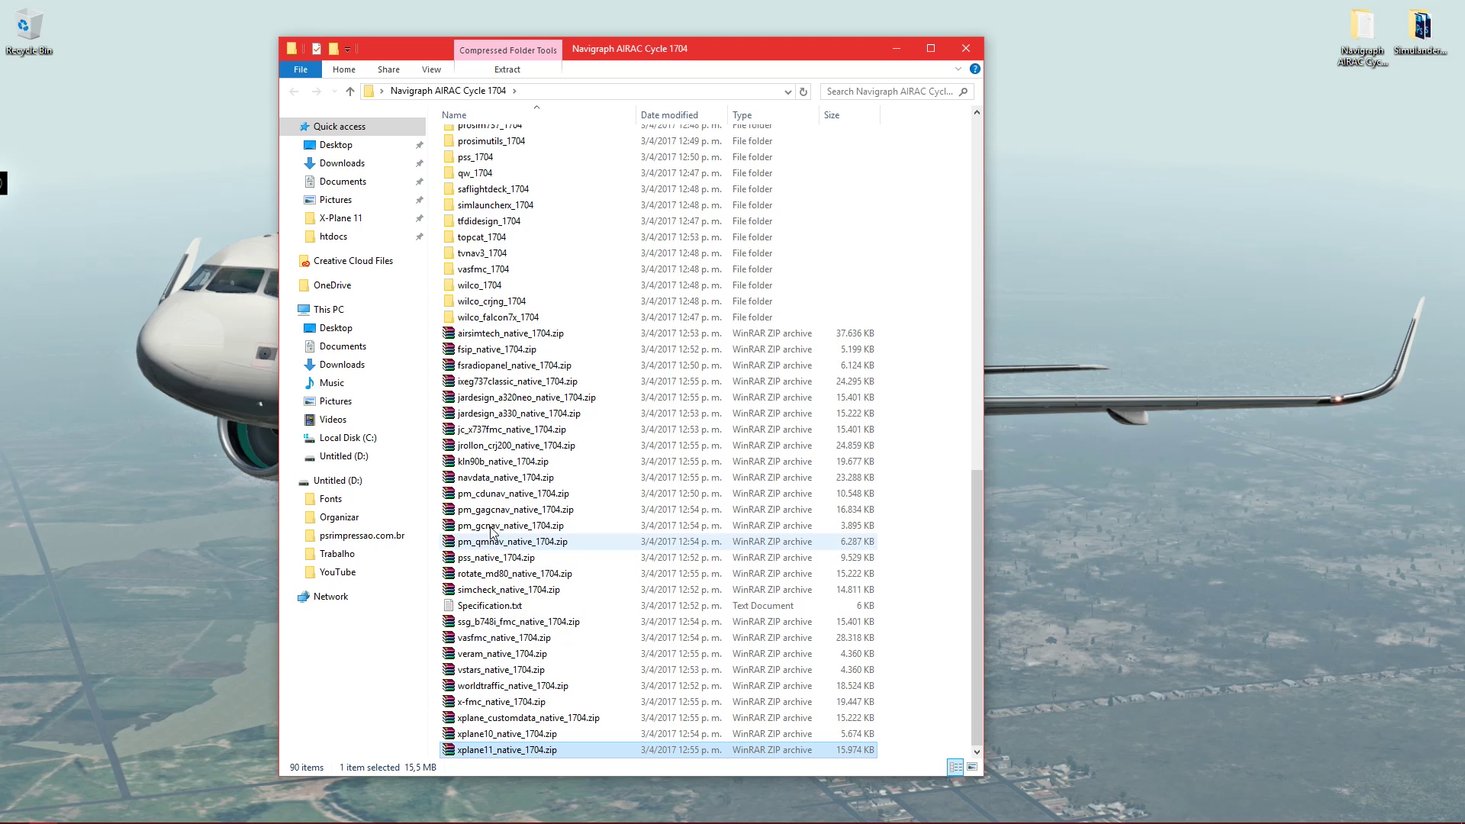
# - Open xplane11_native_1704.zip in WinRAR, extract all its contents to the desktop and close the archive
pyautogui.doubleClick(513, 752)
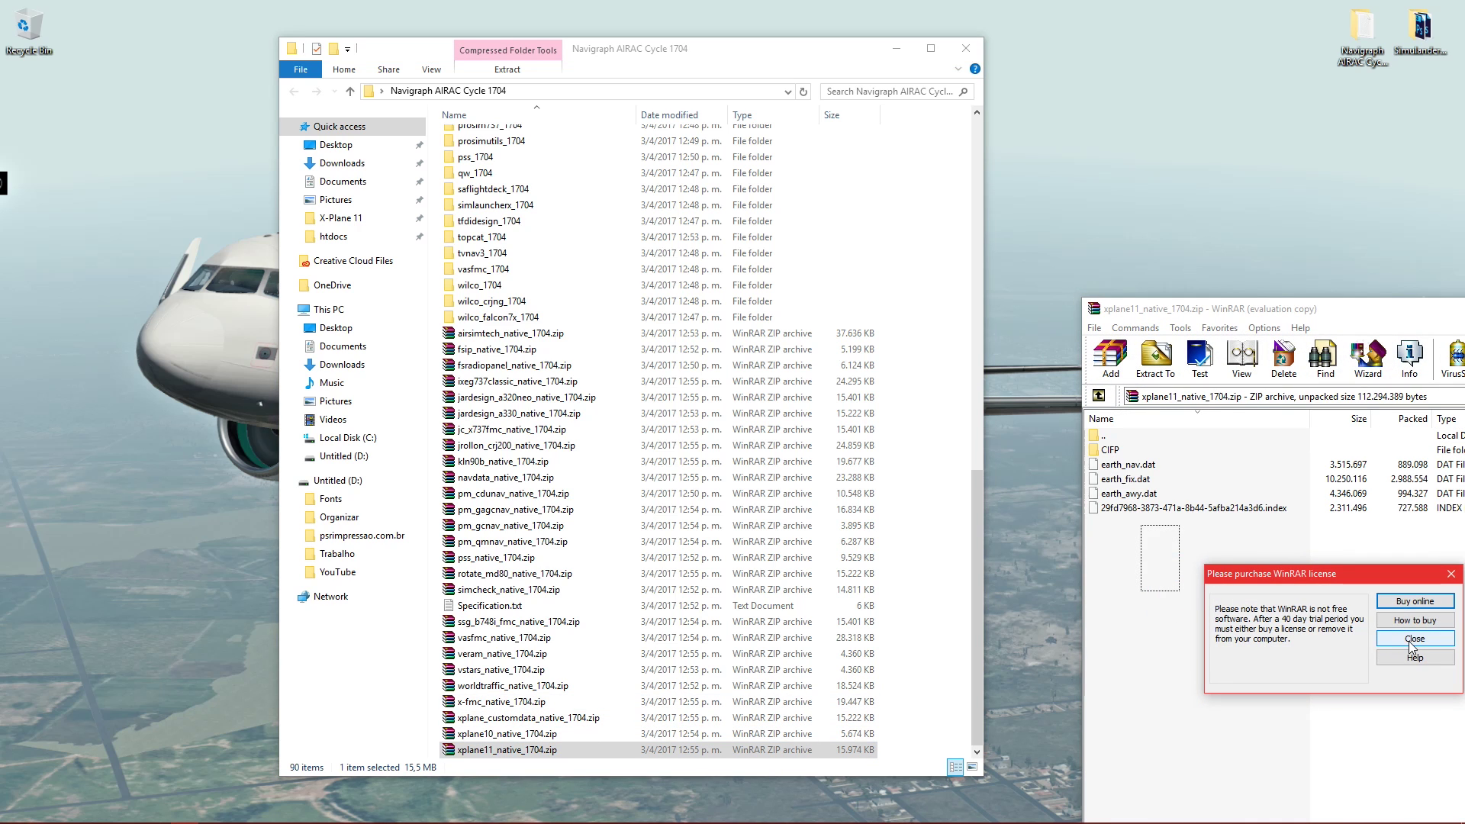
pyautogui.click(1409, 641)
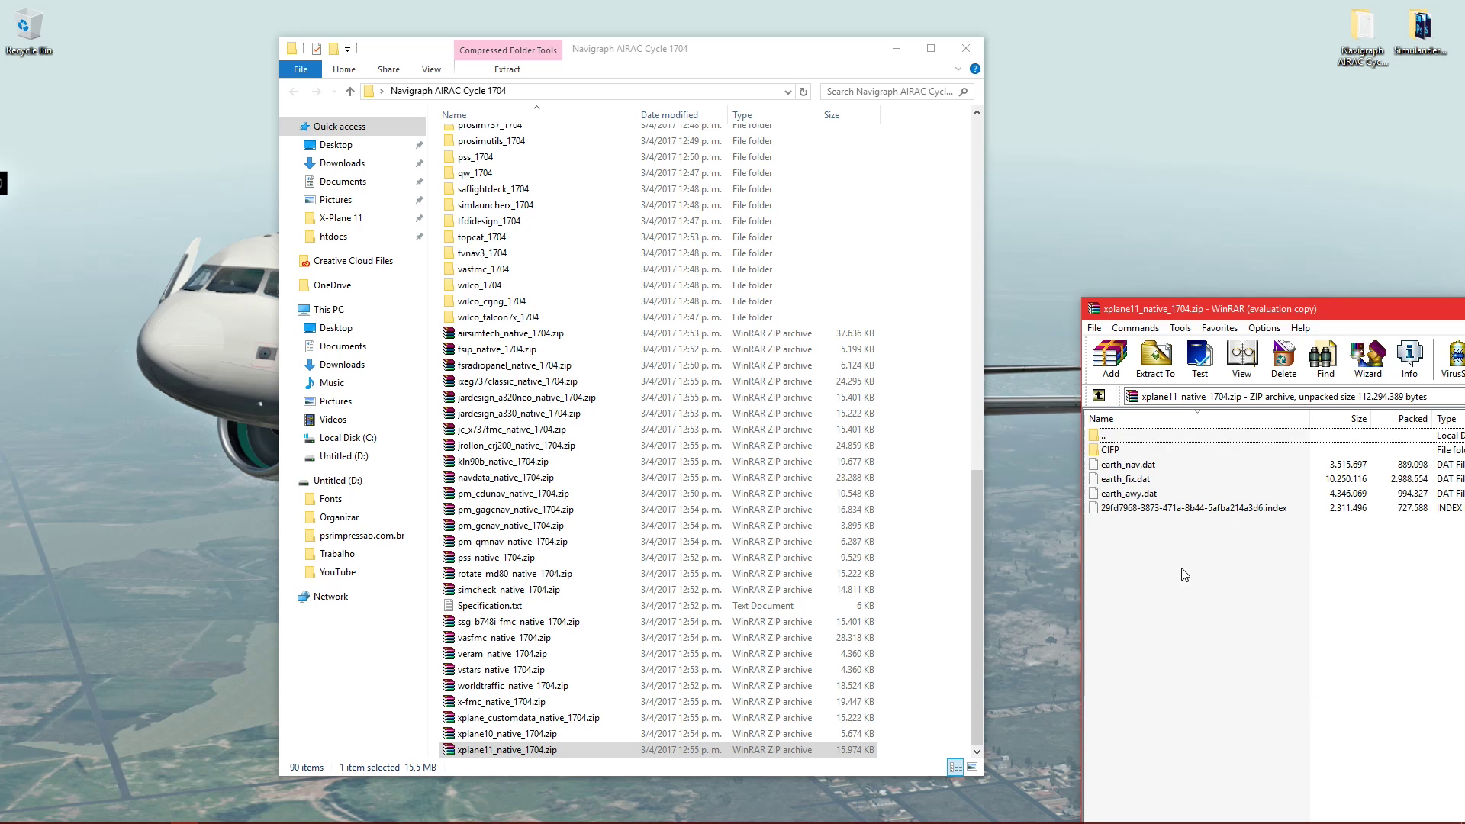
pyautogui.moveTo(1153, 571); pyautogui.dragTo(1076, 430)
pyautogui.moveTo(1050, 364); pyautogui.dragTo(1048, 363)
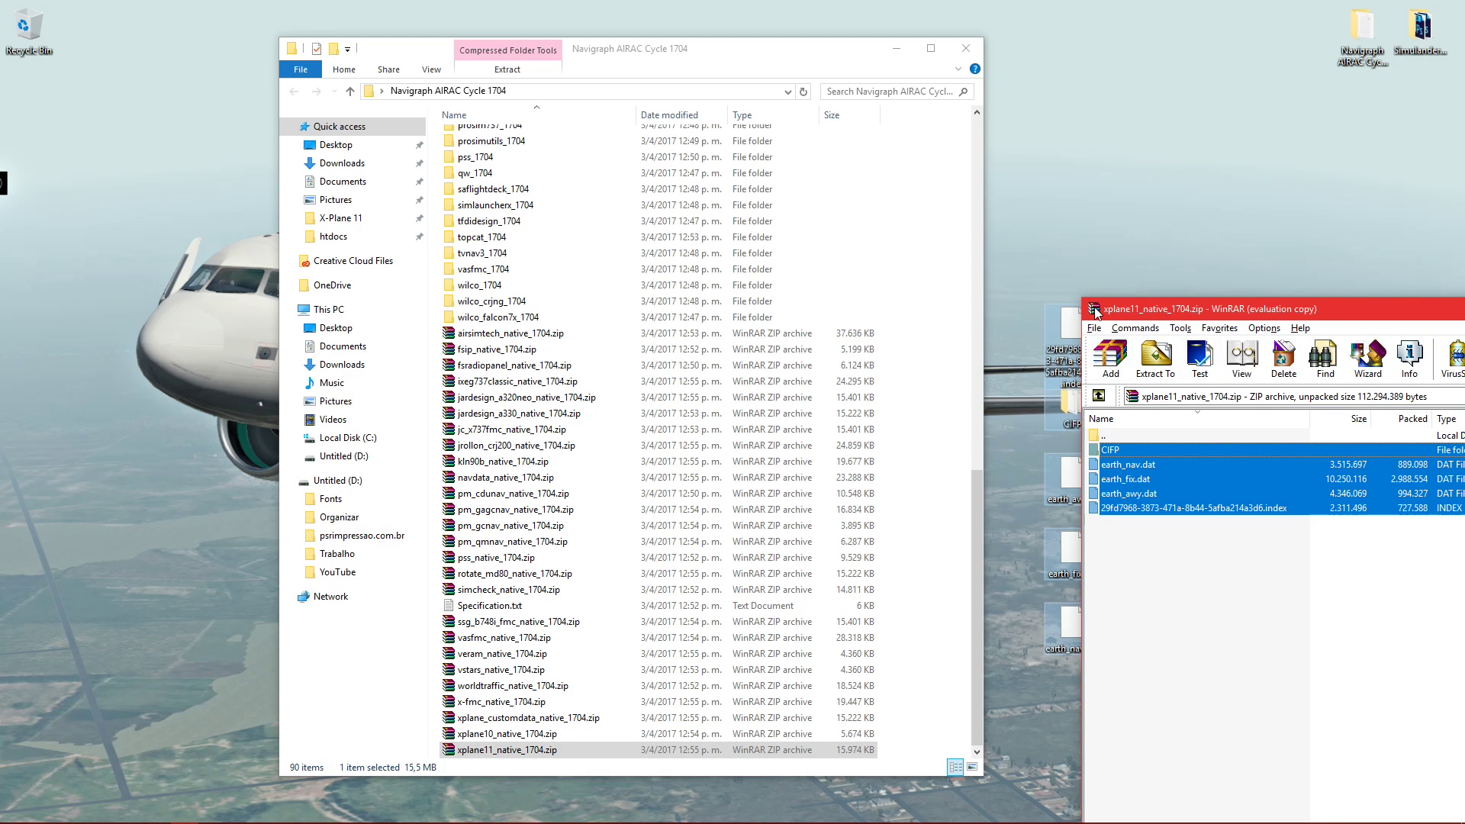
pyautogui.doubleClick(1095, 310)
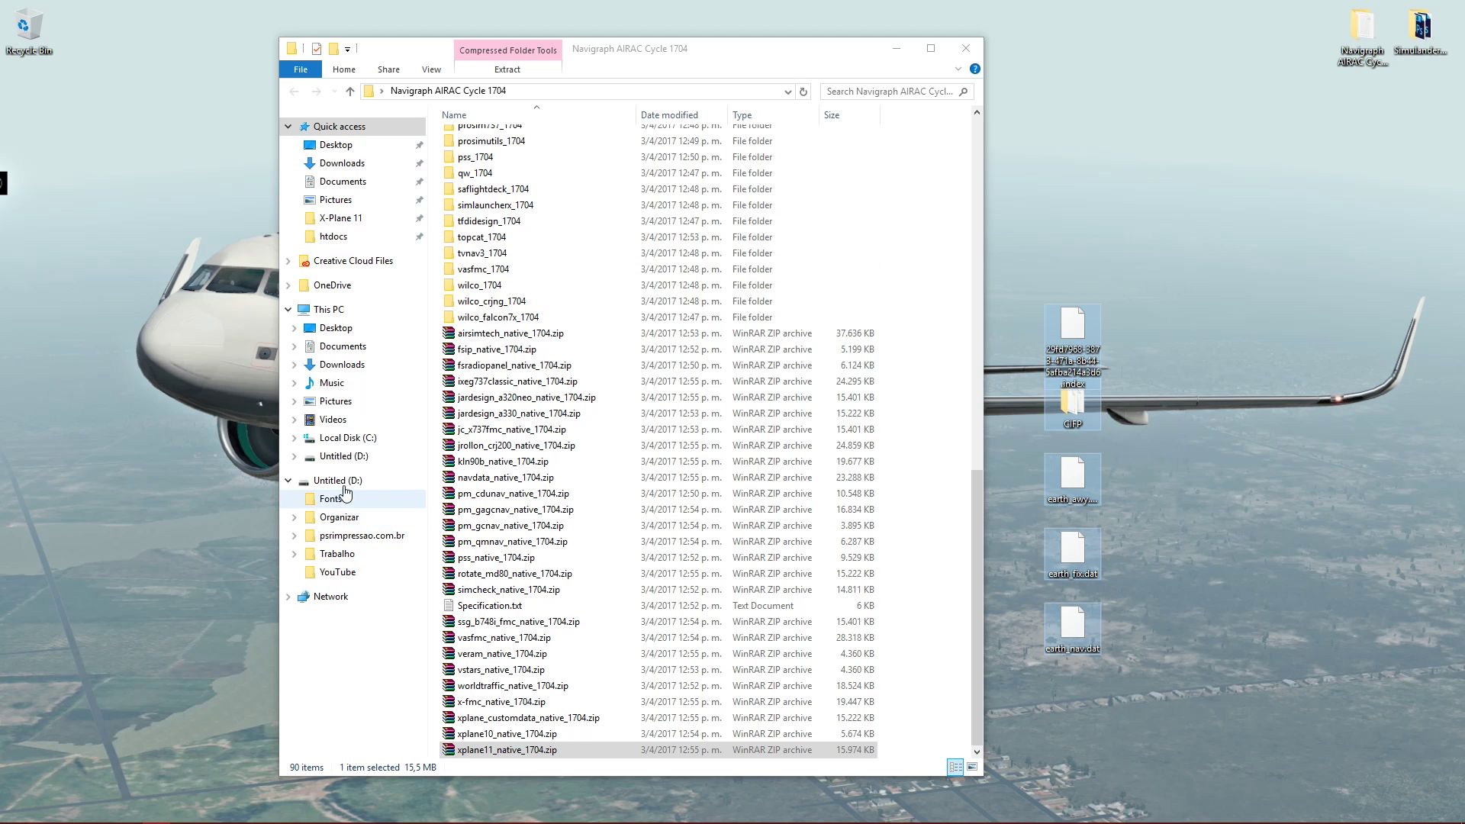
# - Open the Custom Data folder inside X-Plane 11 on drive C, keeping the extracted desktop files in view
pyautogui.click(343, 441)
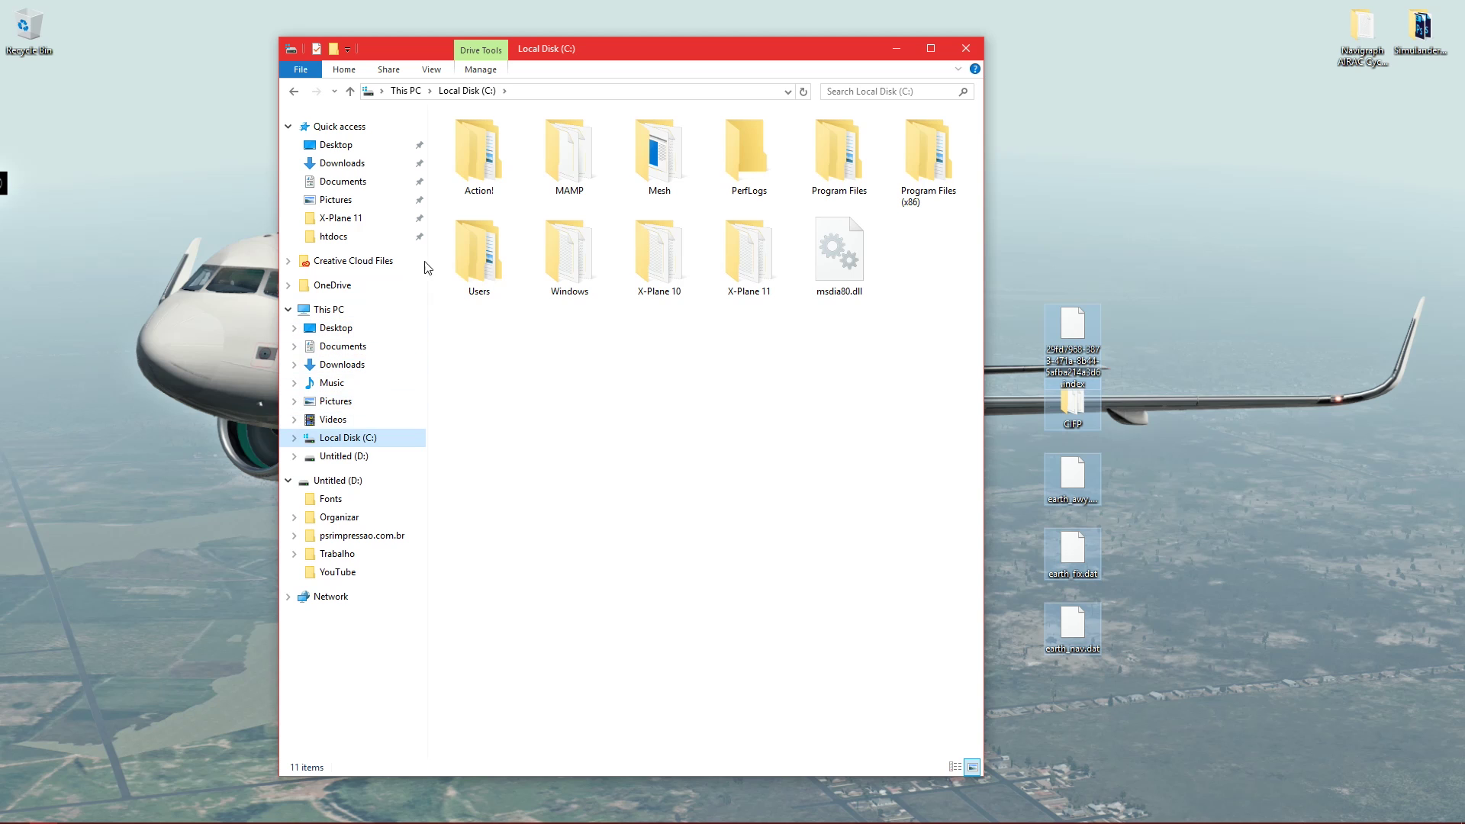
pyautogui.doubleClick(739, 250)
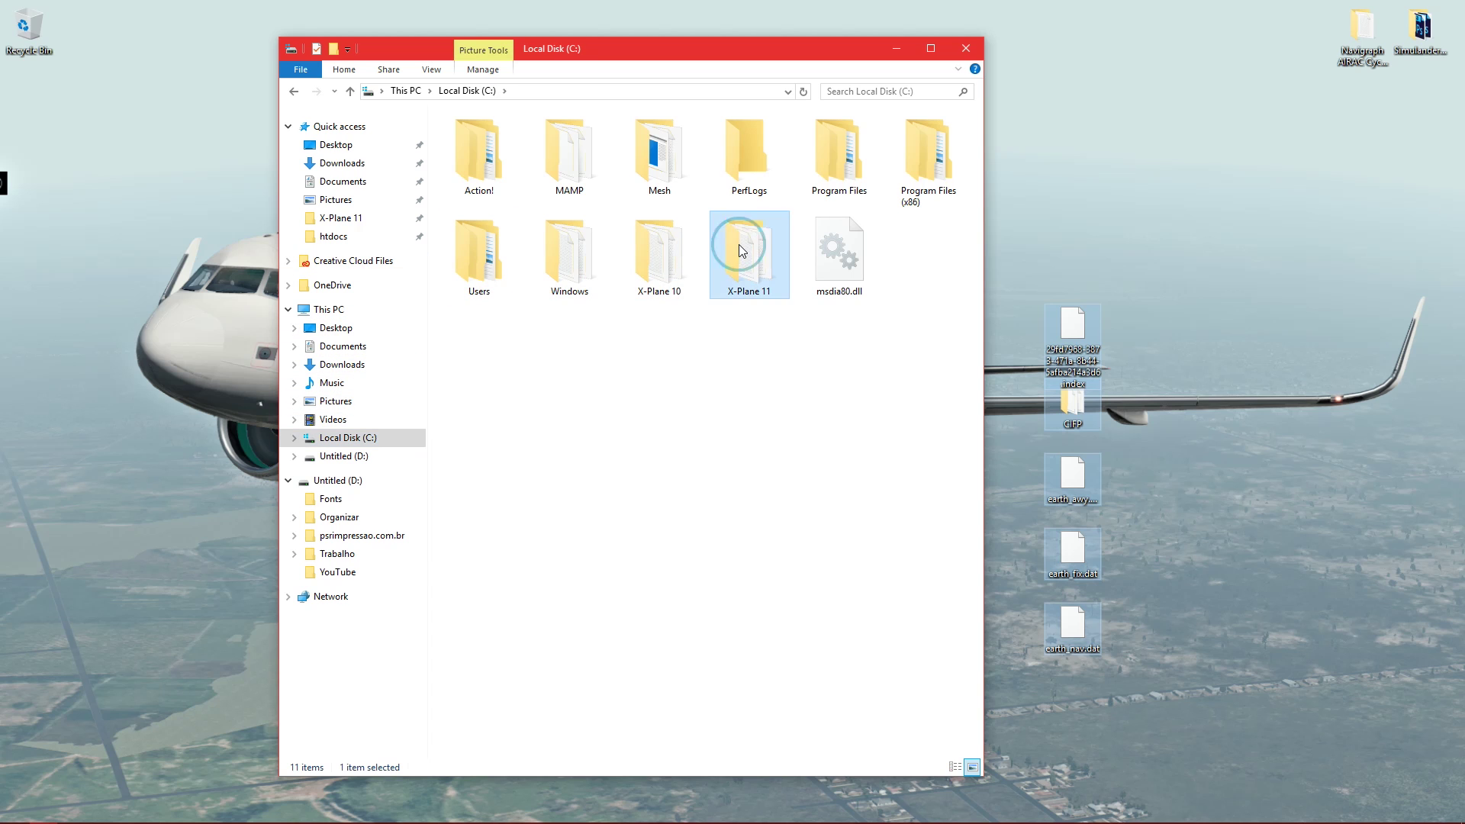
pyautogui.moveTo(729, 50); pyautogui.dragTo(542, 35)
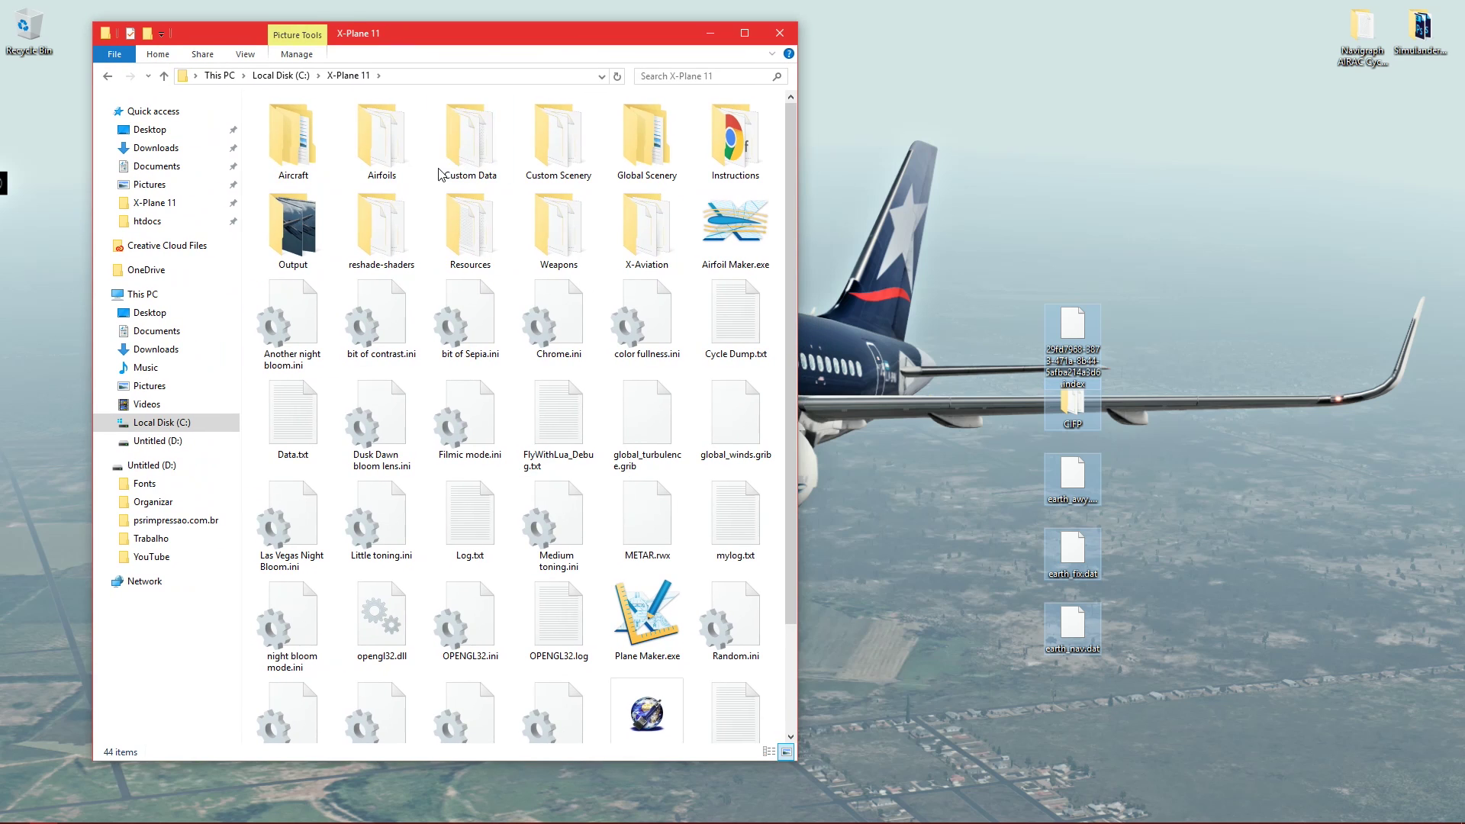
pyautogui.doubleClick(473, 147)
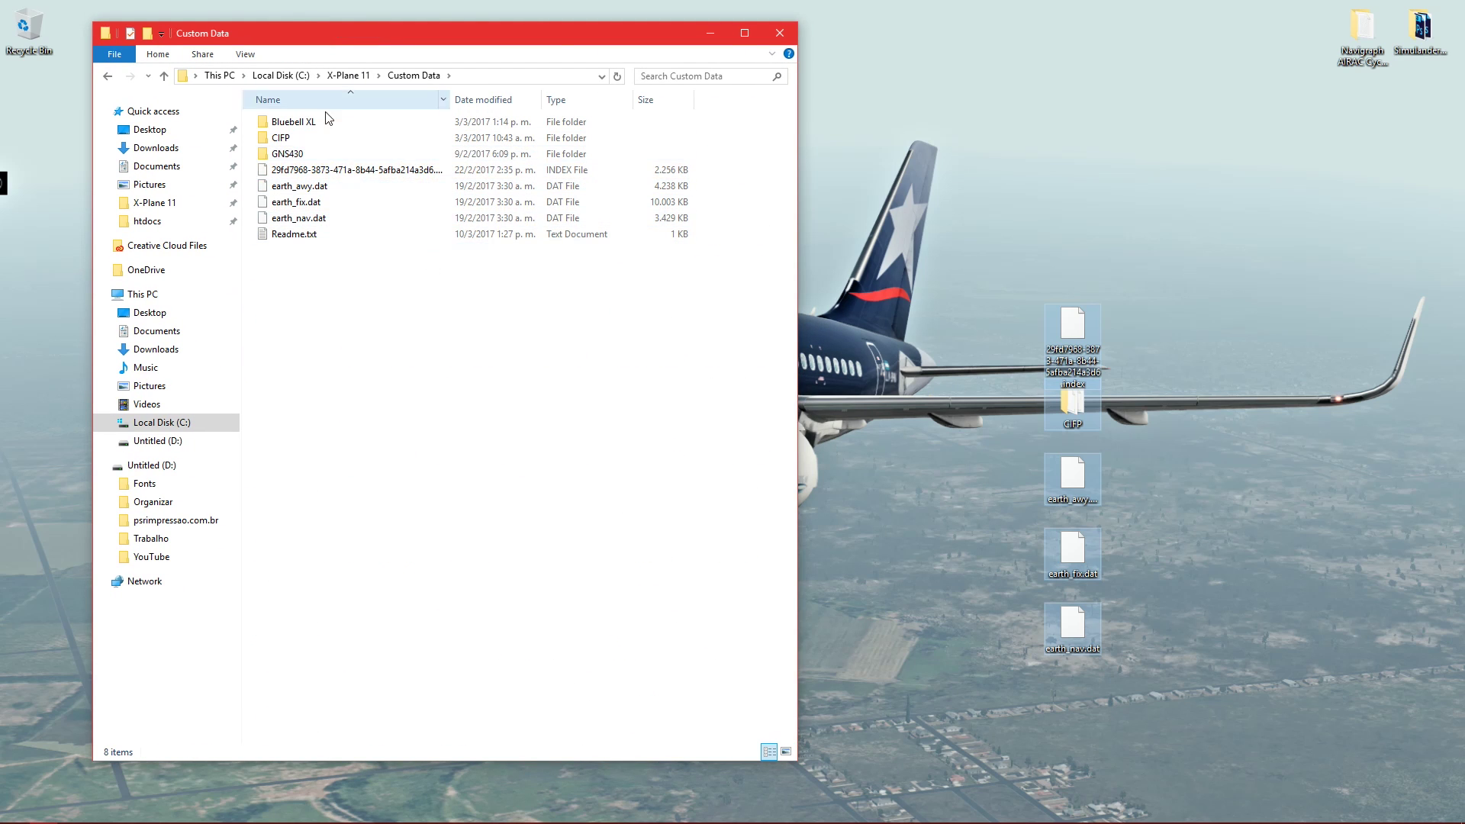
# - Move the extracted CIFP folder, earth .dat files and .index file into Custom Data, replacing the existing files
pyautogui.moveTo(1026, 240); pyautogui.dragTo(1142, 652)
pyautogui.moveTo(1082, 415); pyautogui.dragTo(389, 385)
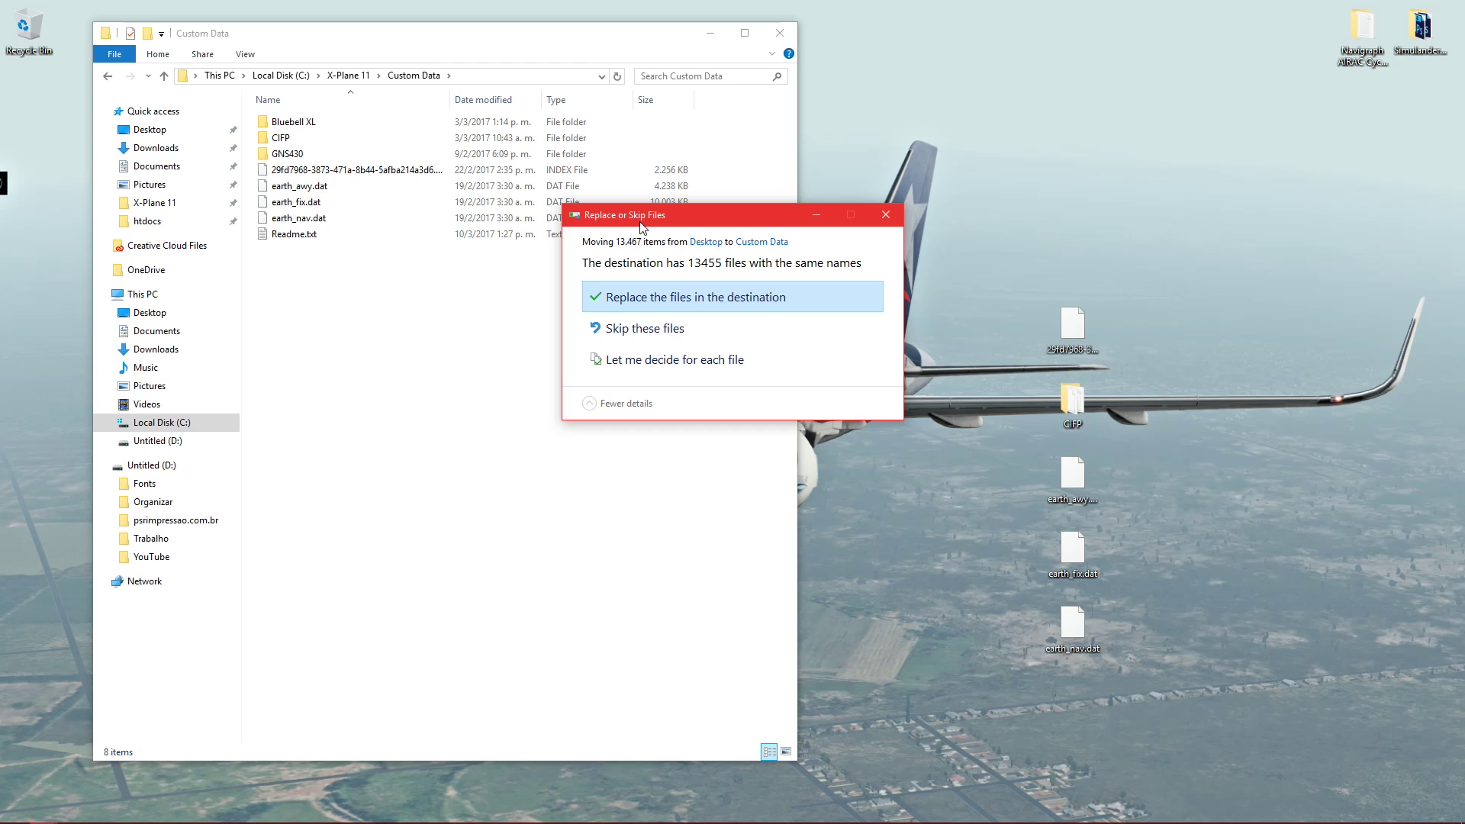
pyautogui.click(636, 304)
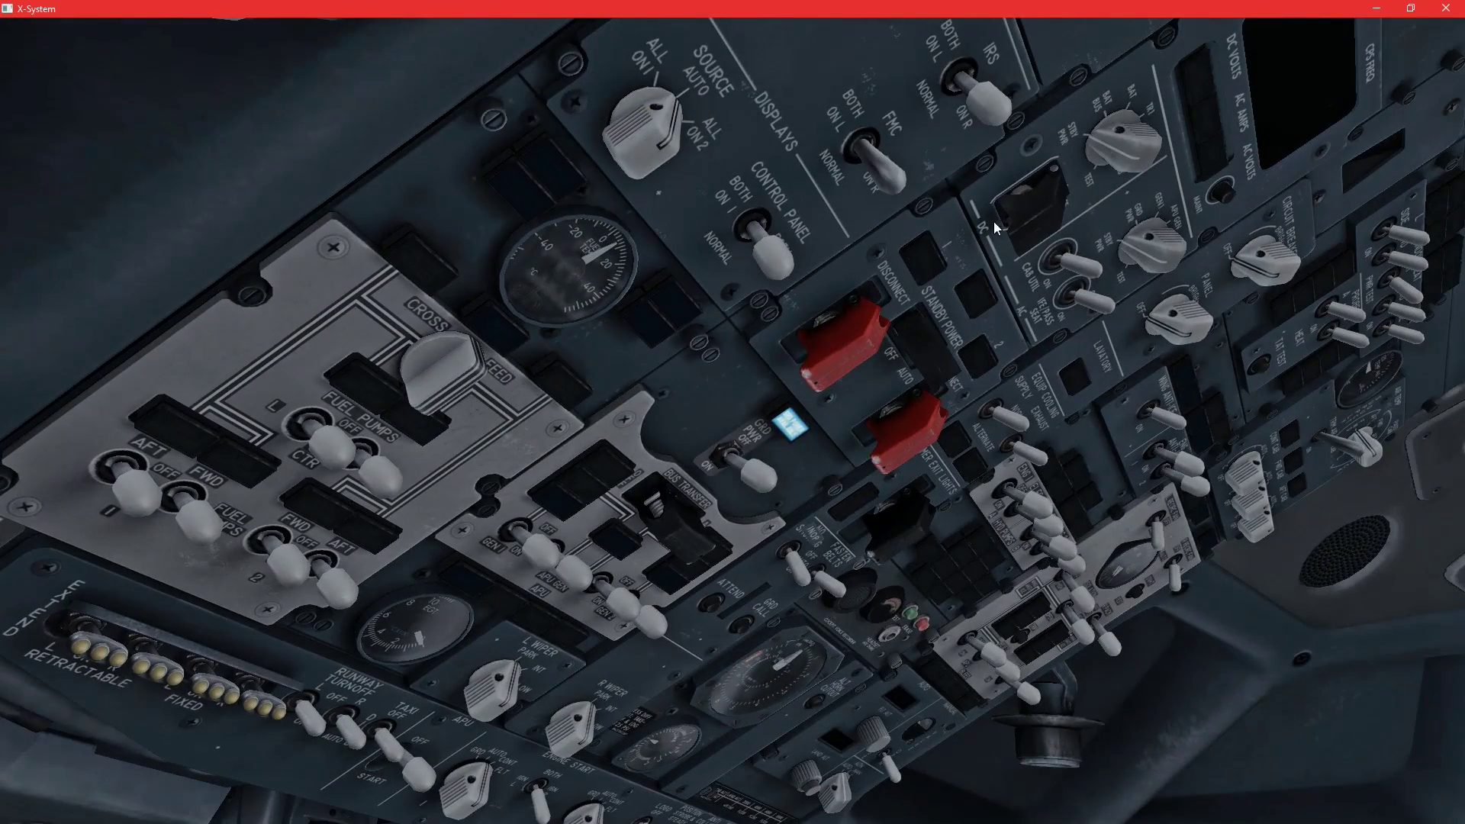
# - In the X-Plane cockpit, open the FMC's STATUS page to check the active database dates, and switch to an outside aircraft view
pyautogui.click(994, 222)
pyautogui.click(1027, 229)
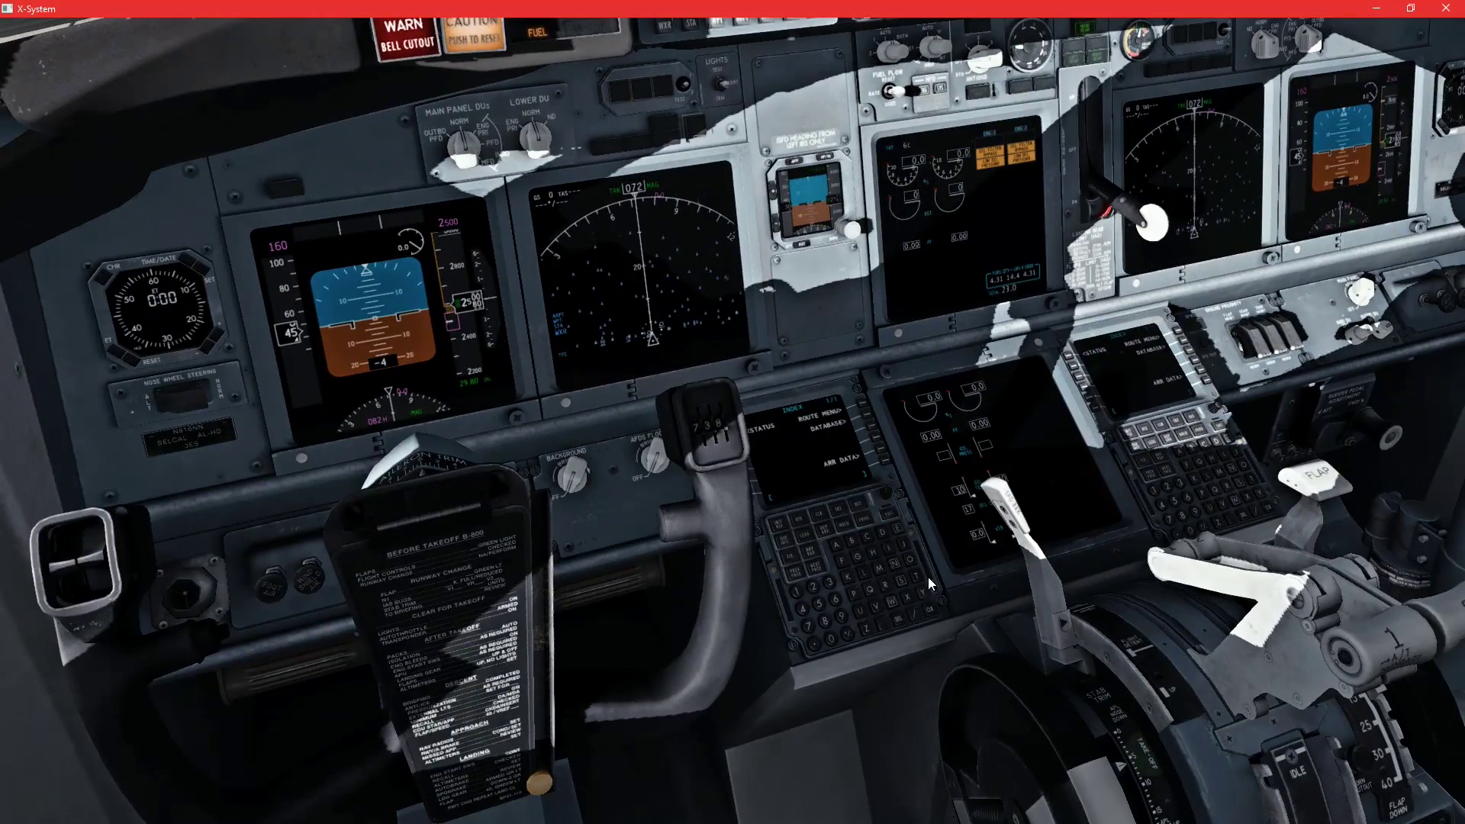
pyautogui.scroll(5, 928, 577)
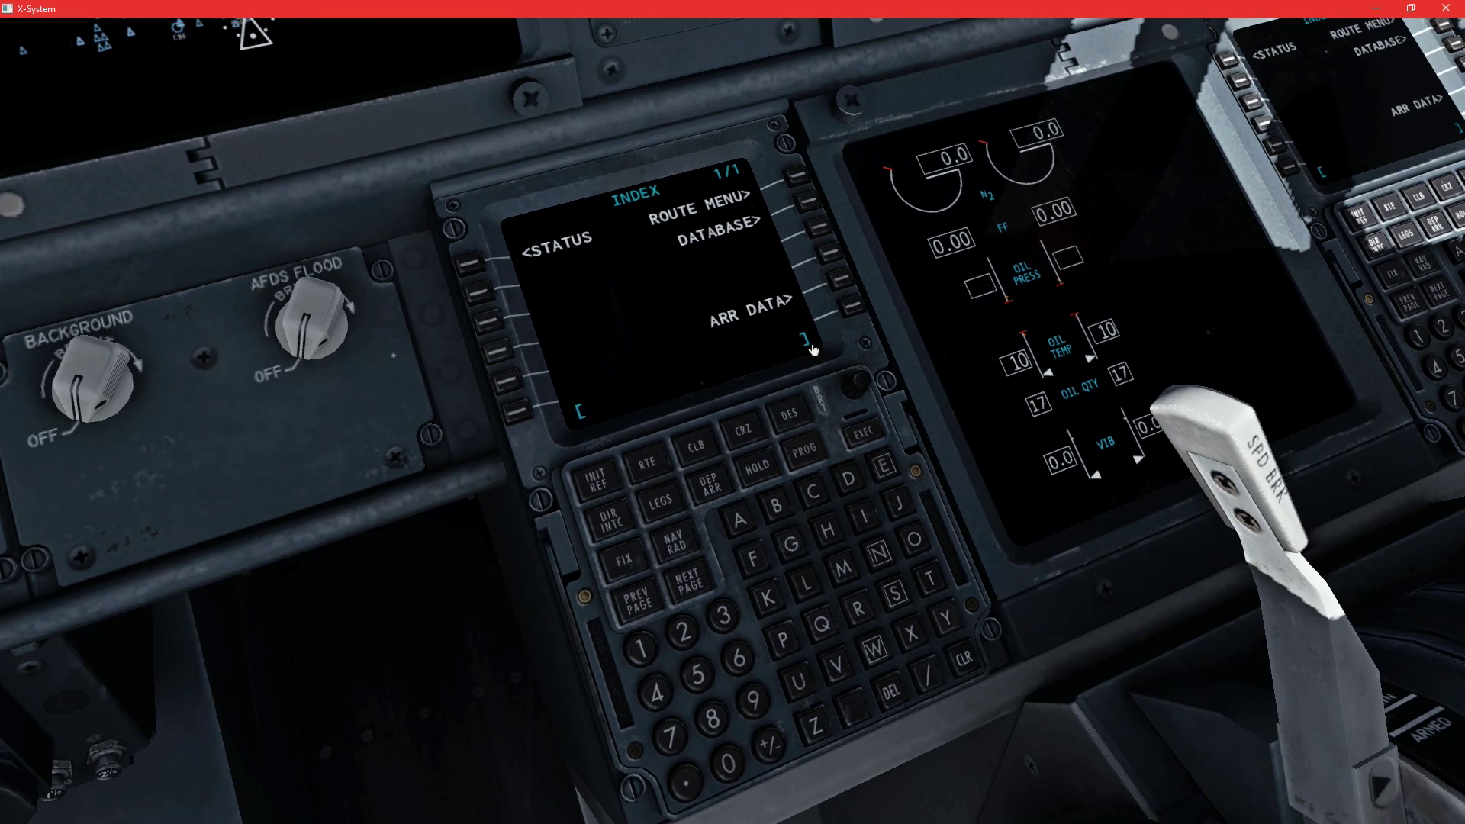
pyautogui.click(471, 267)
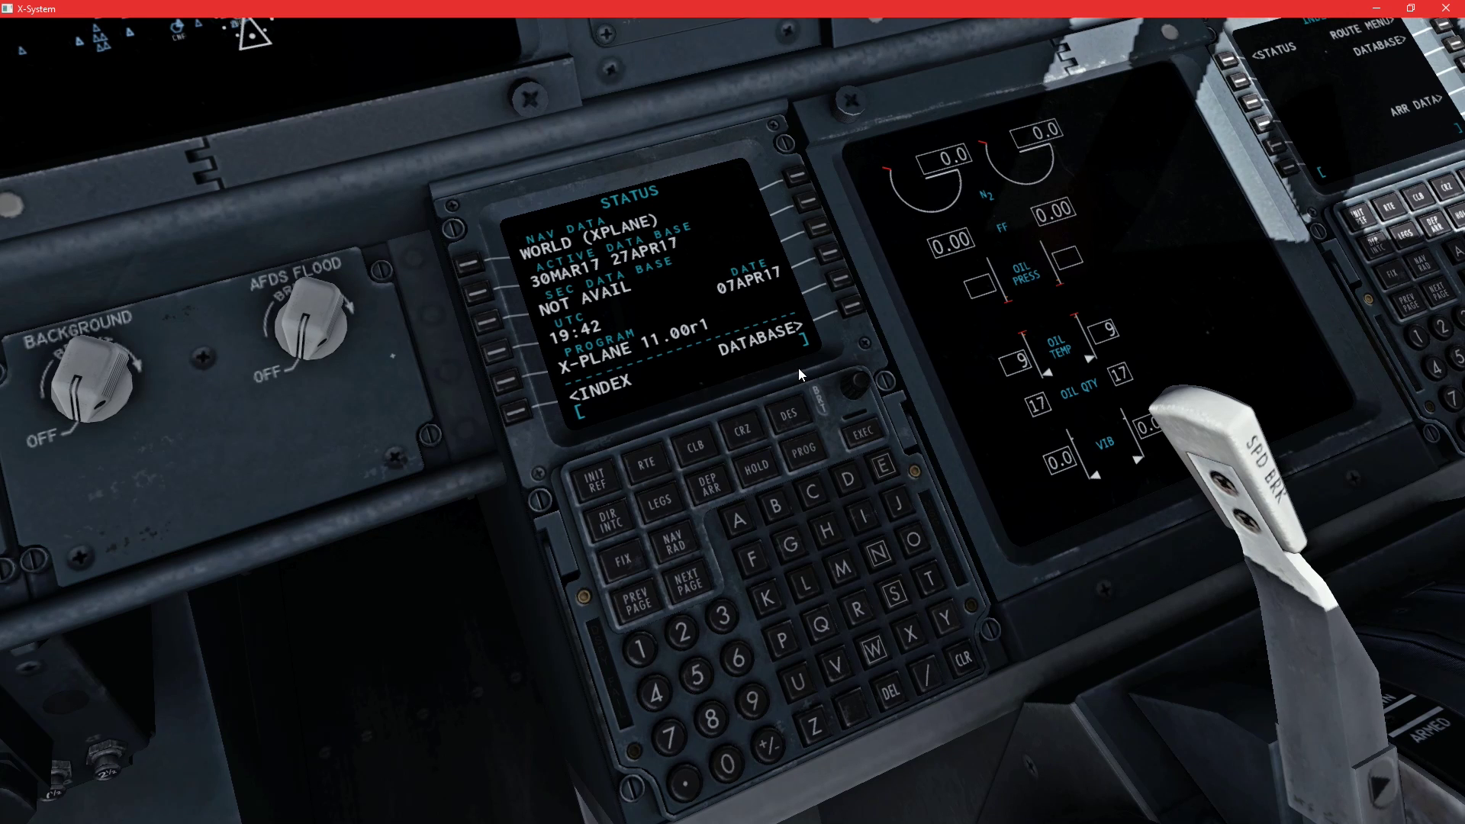
pyautogui.hotkey('shift', '9')
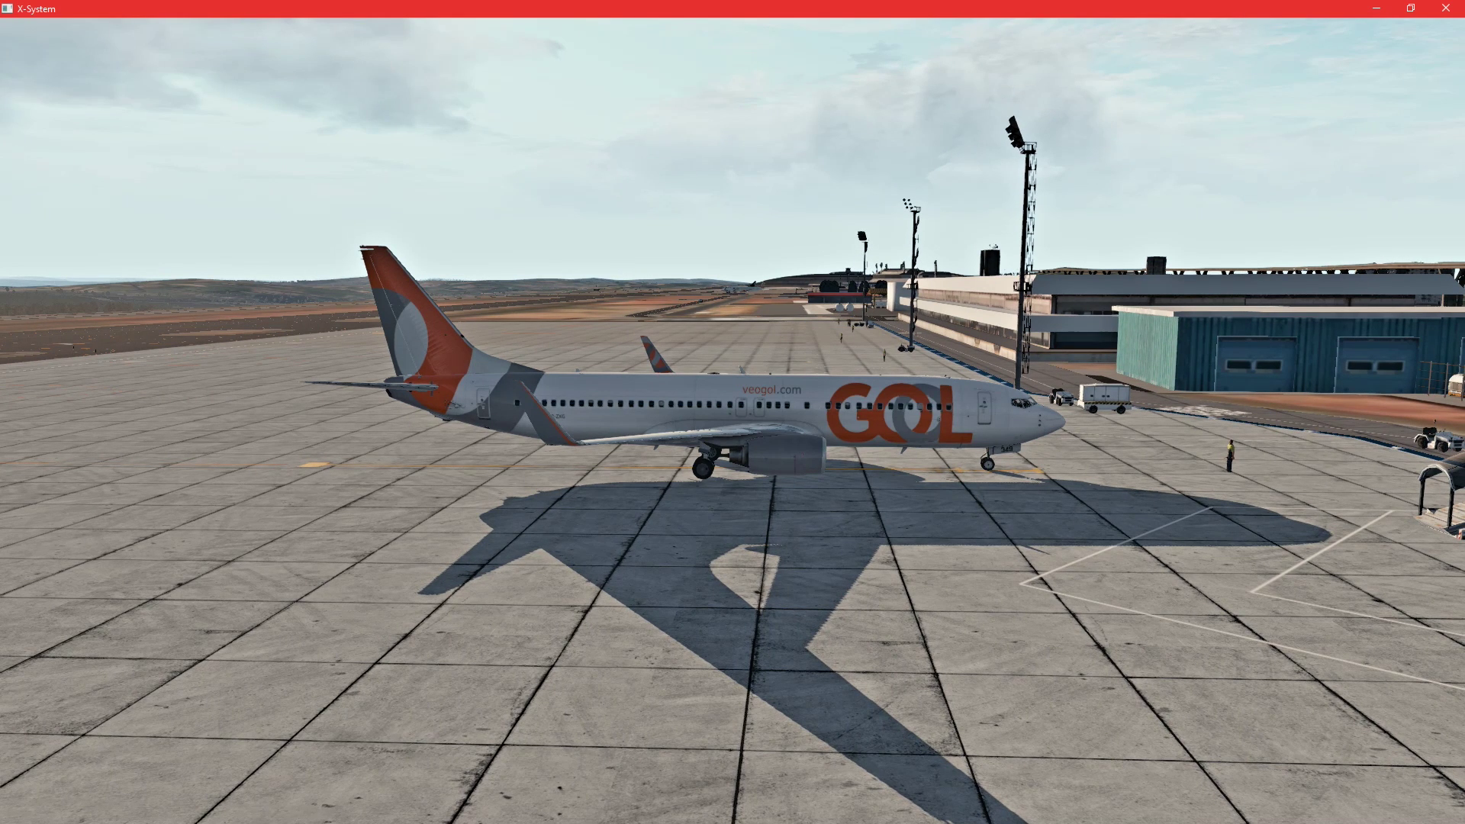
# - Switch to Navigraph's subscription page in the browser and highlight the Charts and FMS Data wording in the Navigraph Ultimate heading
pyautogui.hotkey('alt', 'Tab')
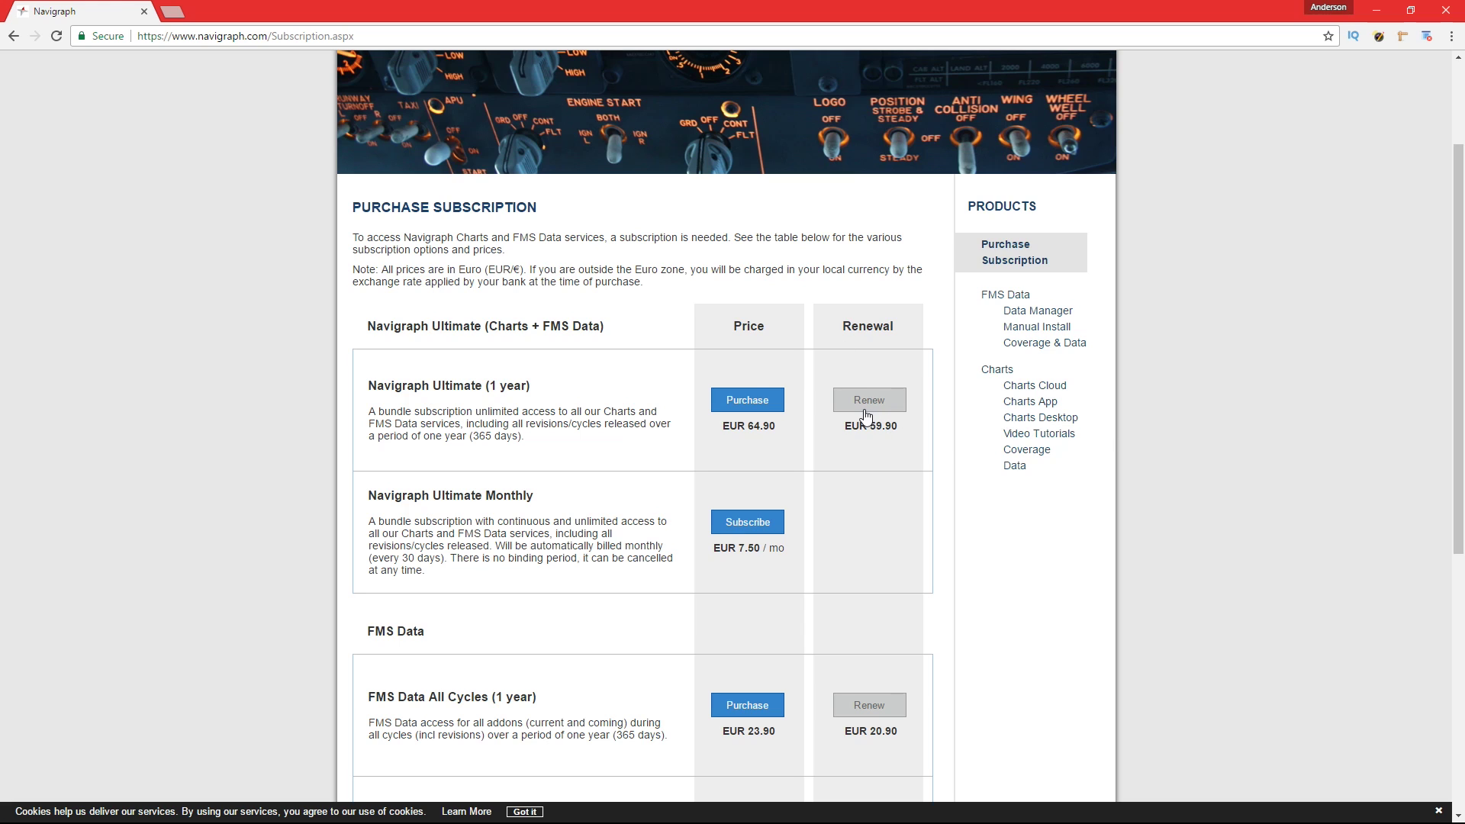
pyautogui.moveTo(493, 326); pyautogui.dragTo(605, 322)
pyautogui.doubleClick(497, 328)
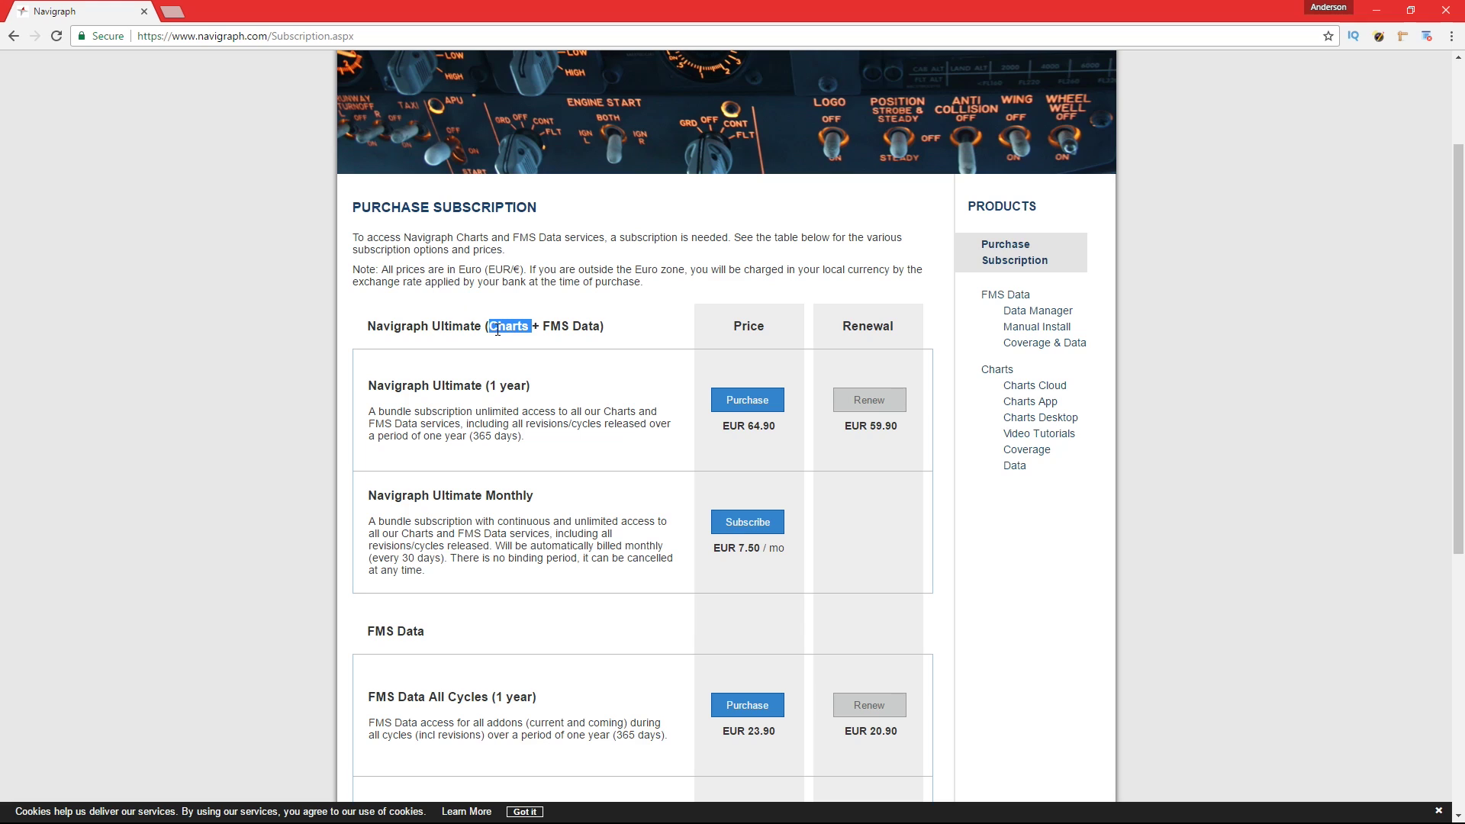